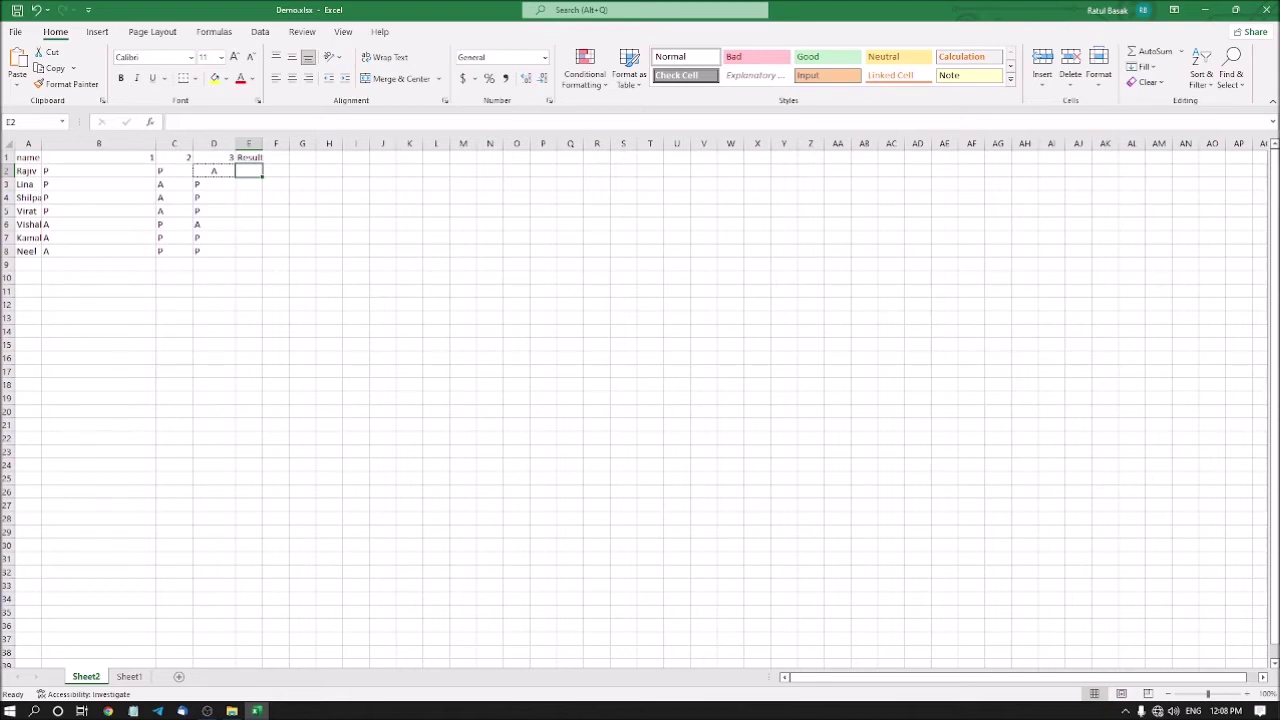
Review the empty Result column in E and the blank cells F1 and G1 beside it
click(249, 157)
click(249, 170)
click(249, 184)
click(249, 197)
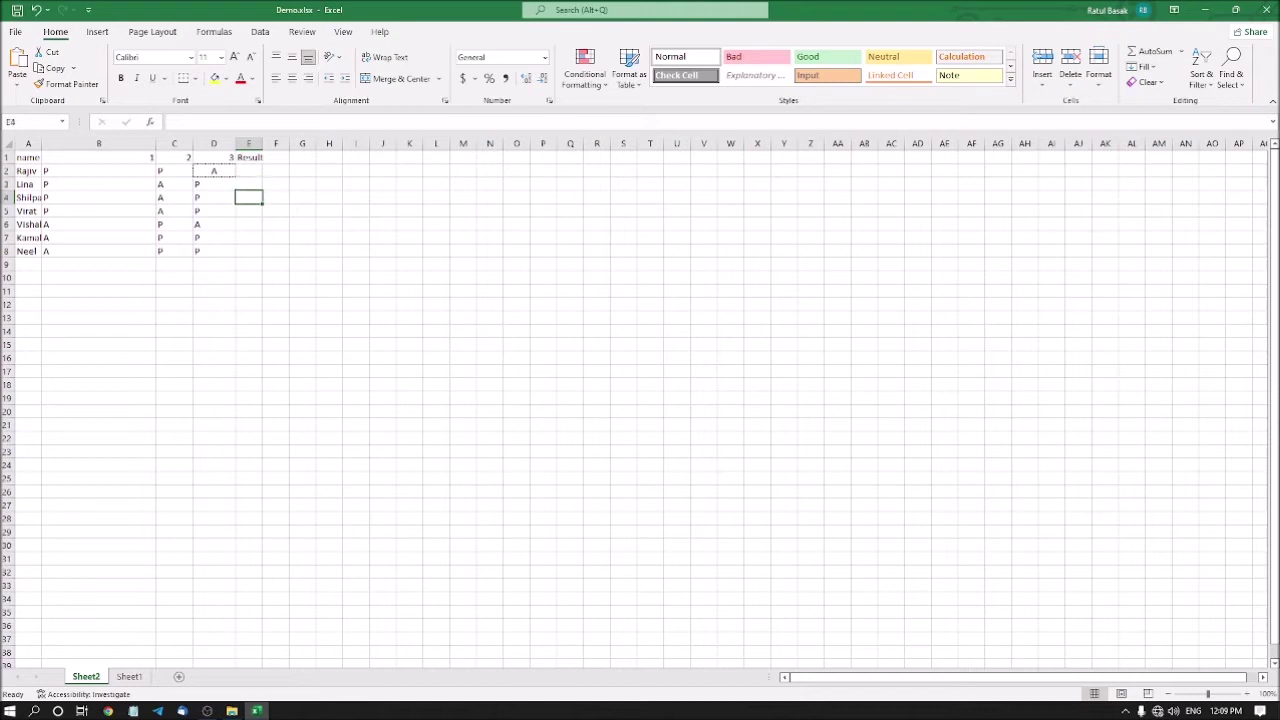
click(249, 211)
click(249, 224)
click(249, 157)
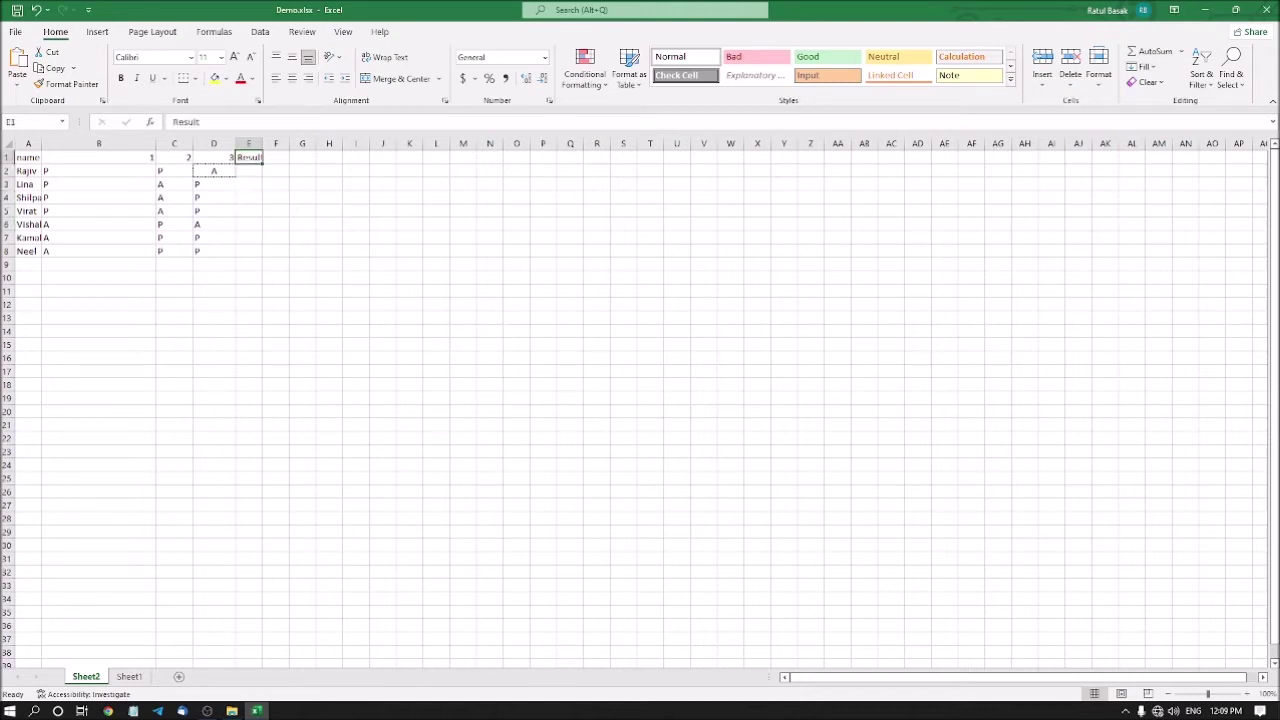
click(276, 157)
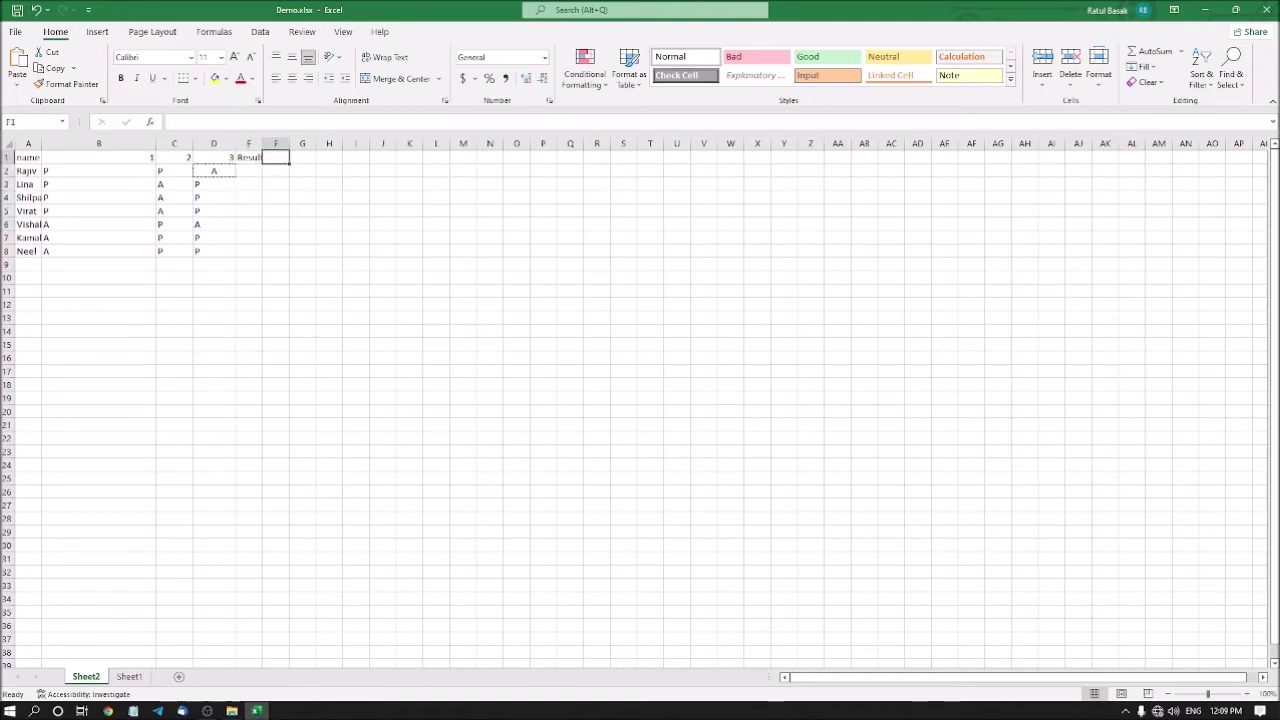
click(302, 157)
click(276, 157)
click(249, 157)
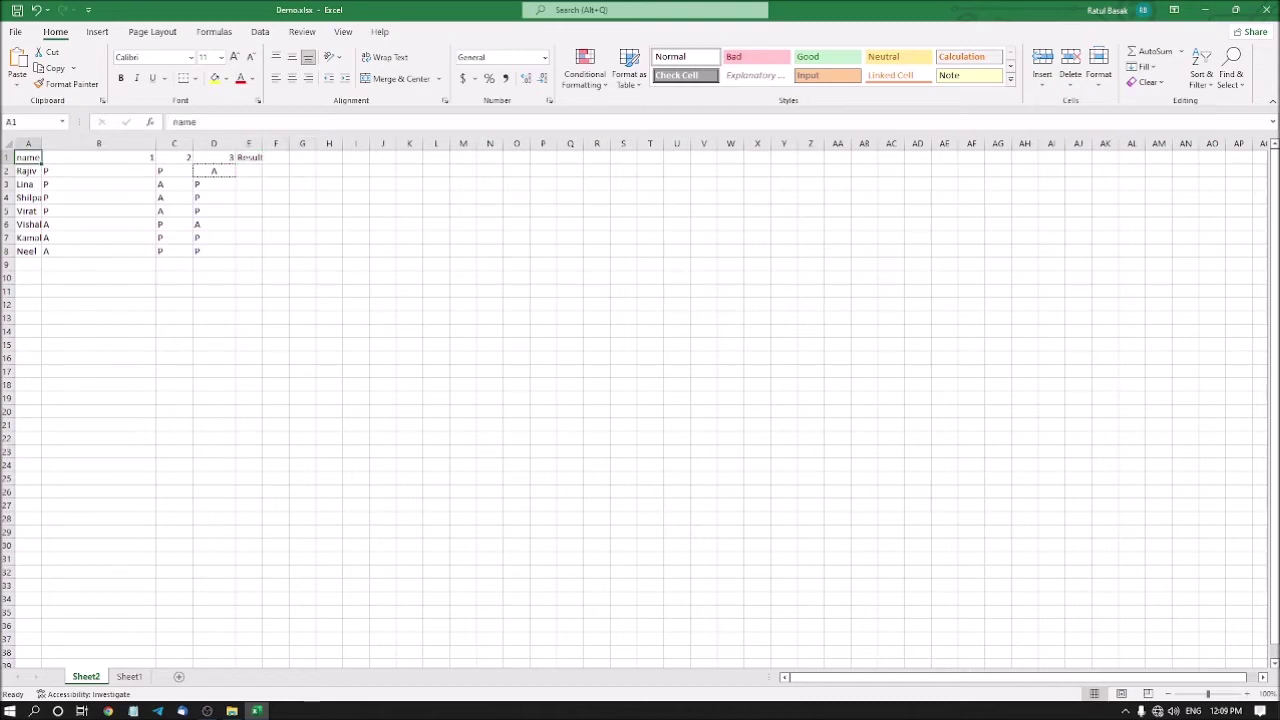
Go over the day 1, day 2 and day 3 headings in B1 to D1
click(98, 157)
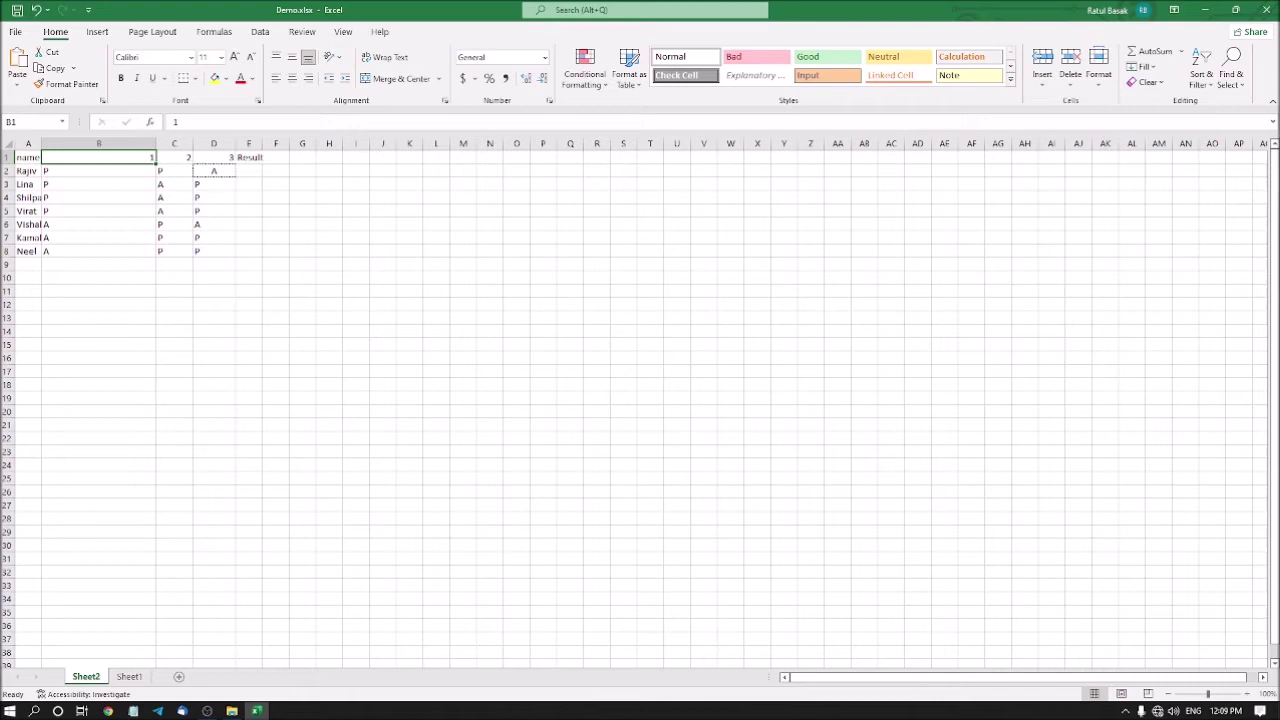
click(174, 157)
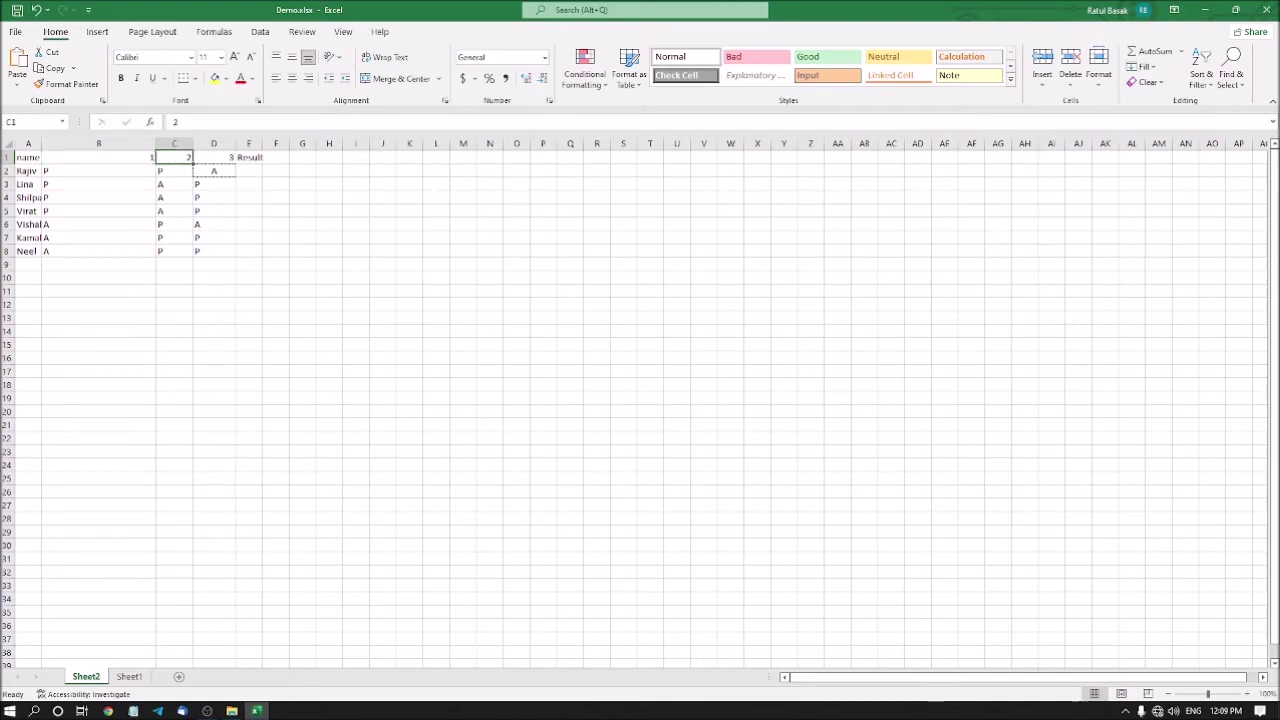
click(213, 157)
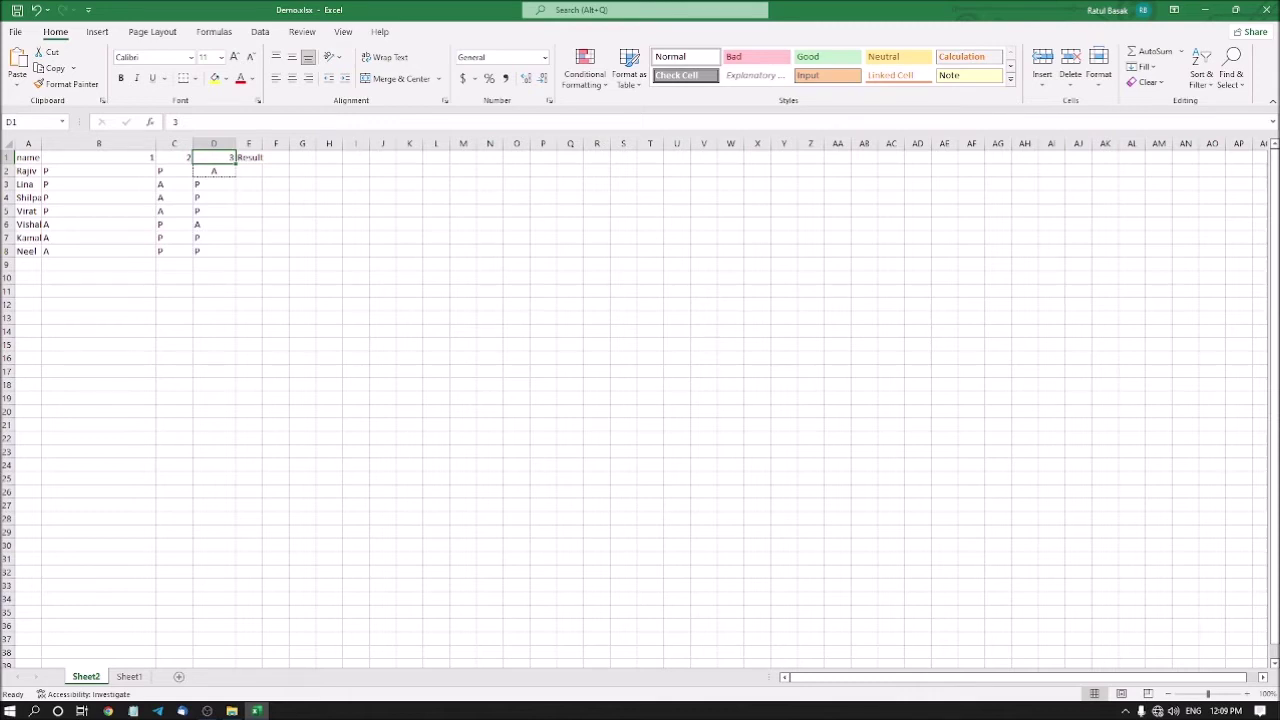
key(Left)
key(Left)
key(Left)
key(Right)
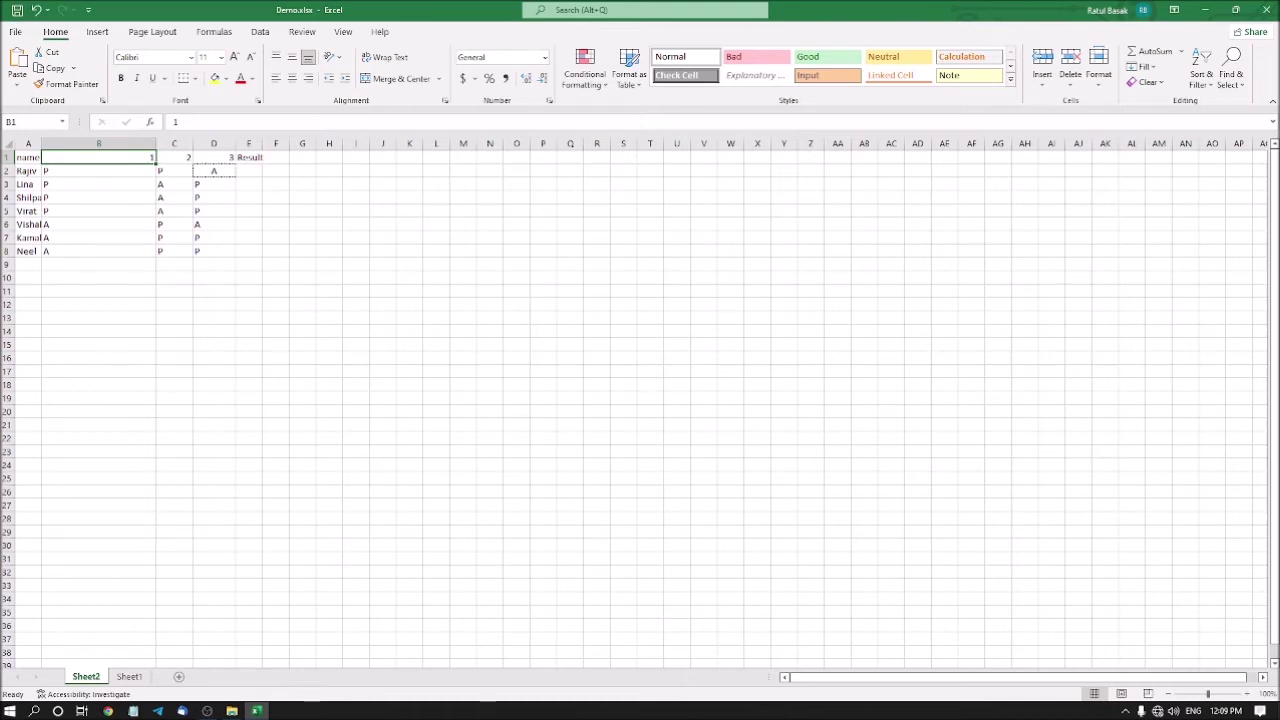
Check each student's day 1 and day 2 attendance marks, then return to the Result heading
click(98, 171)
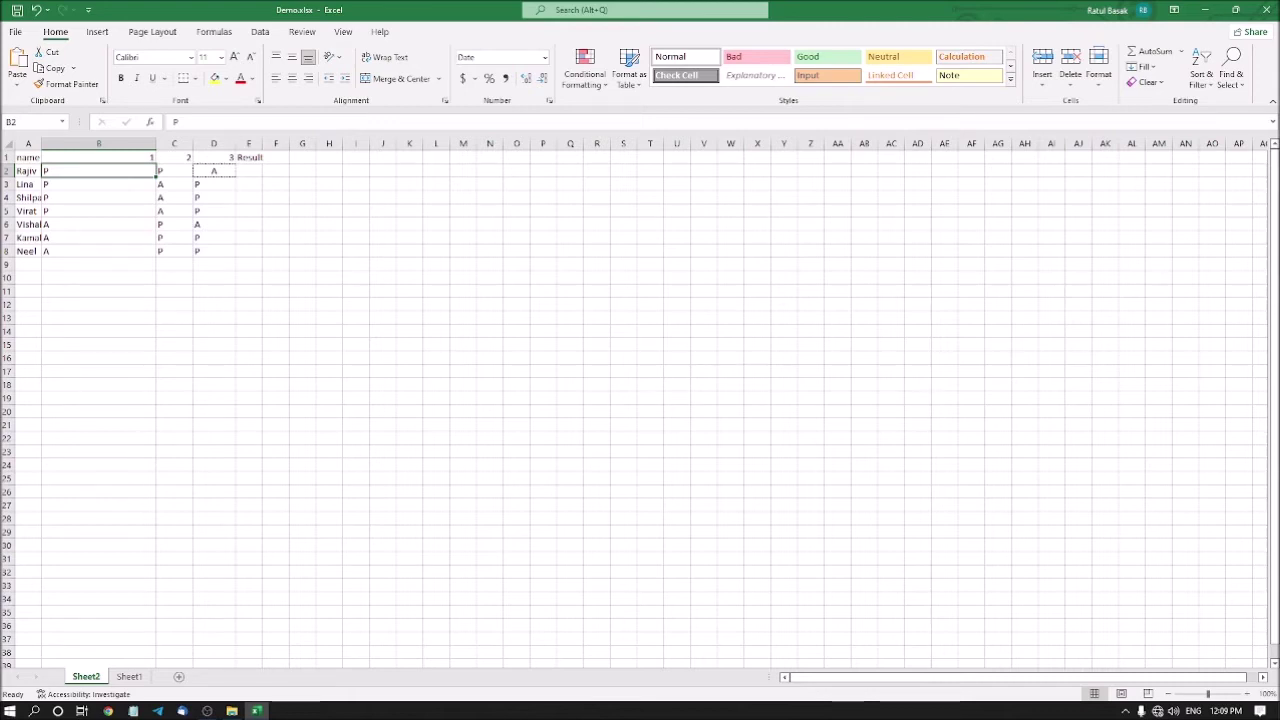
click(98, 184)
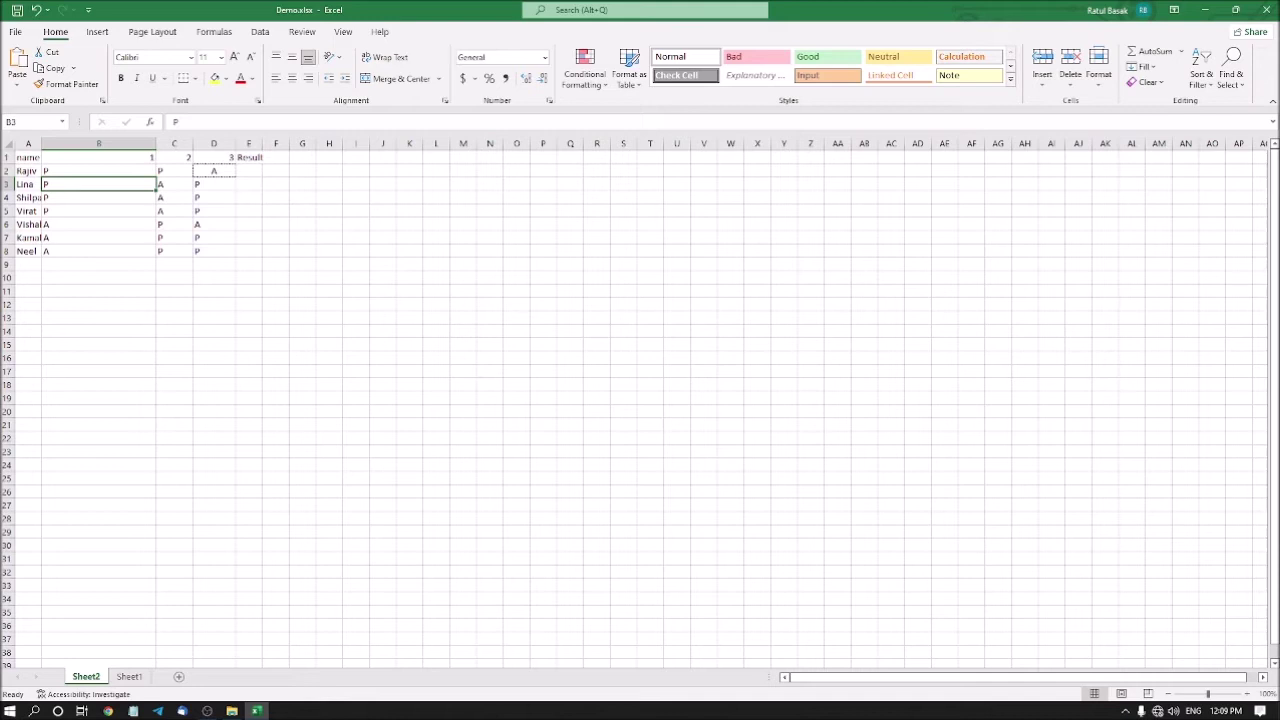
click(98, 197)
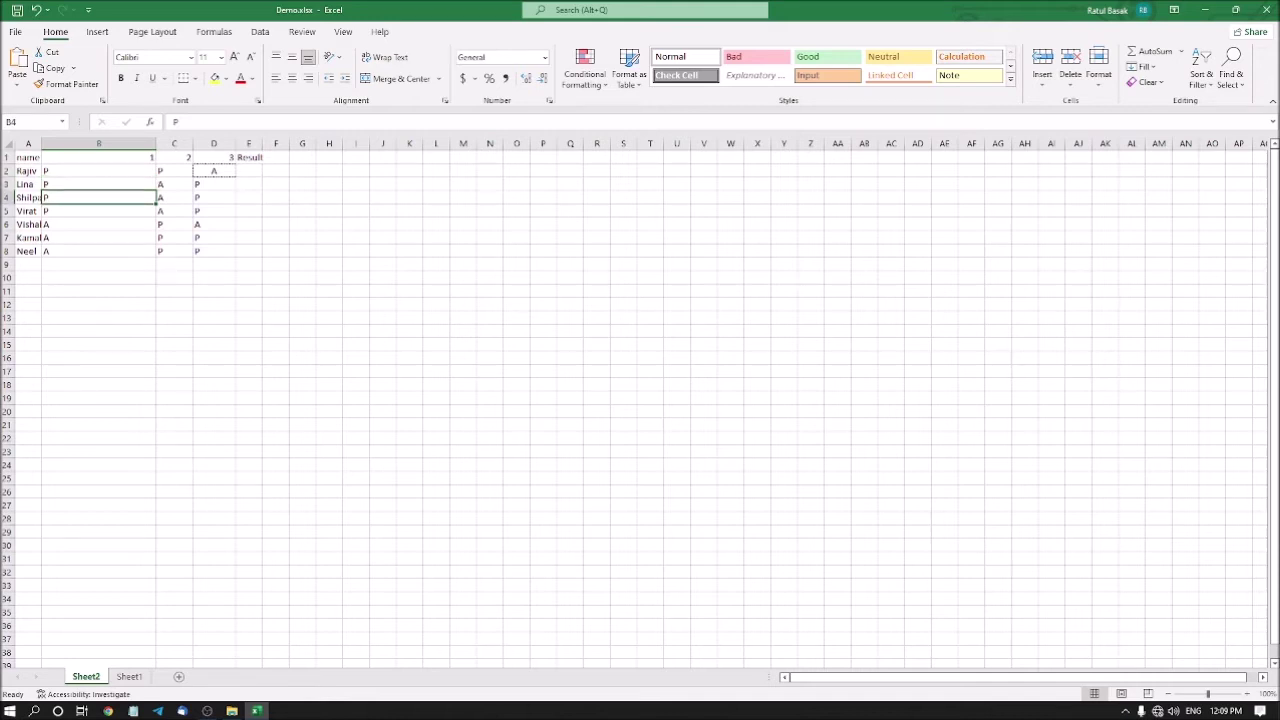
click(98, 211)
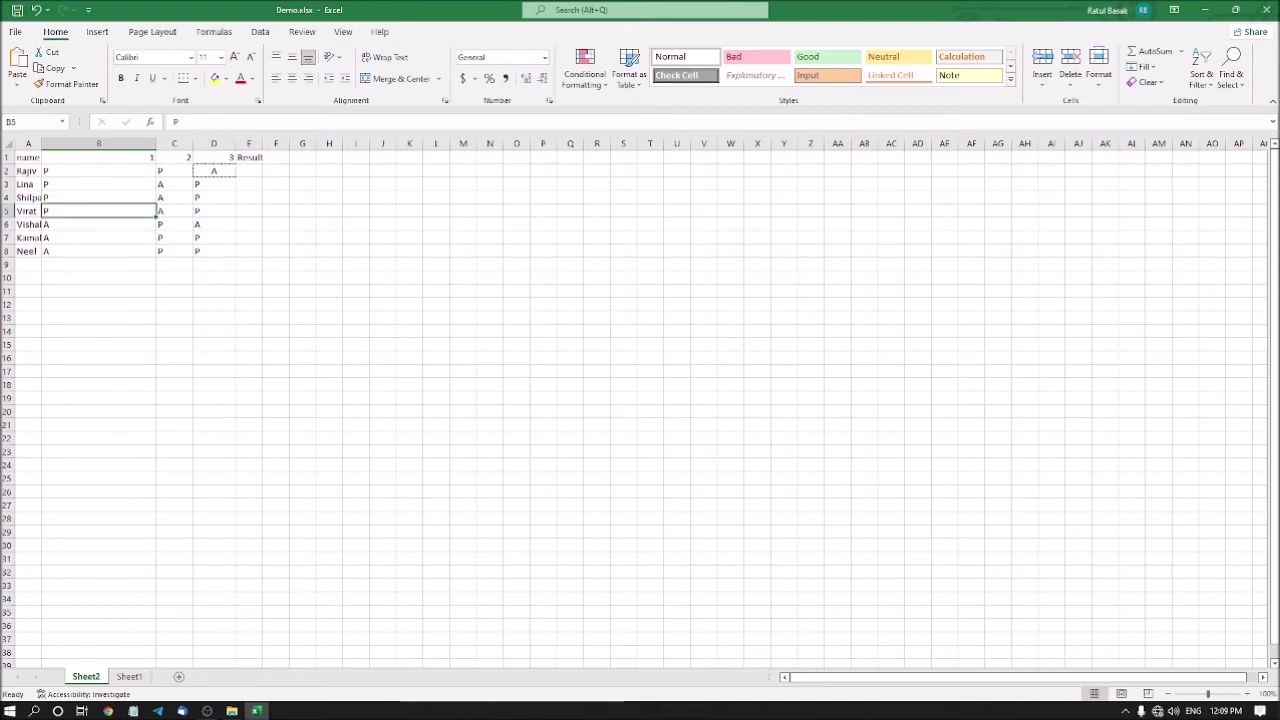
click(98, 224)
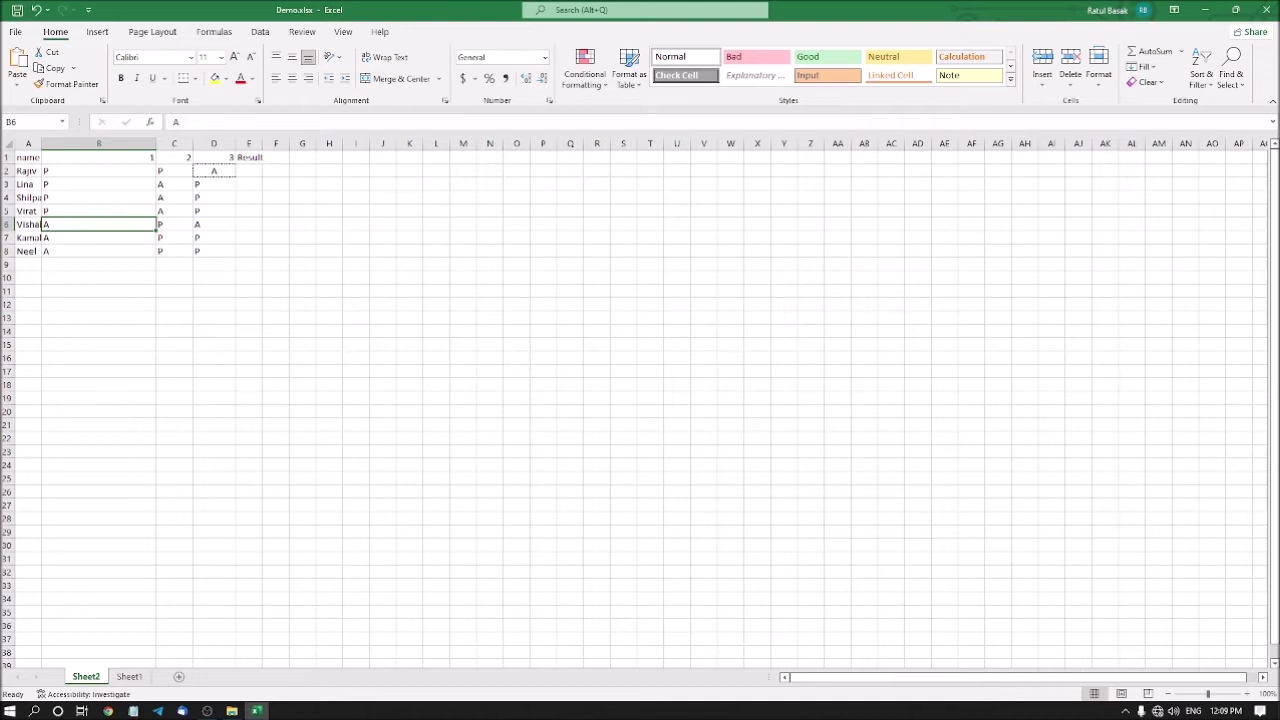
click(98, 171)
click(174, 171)
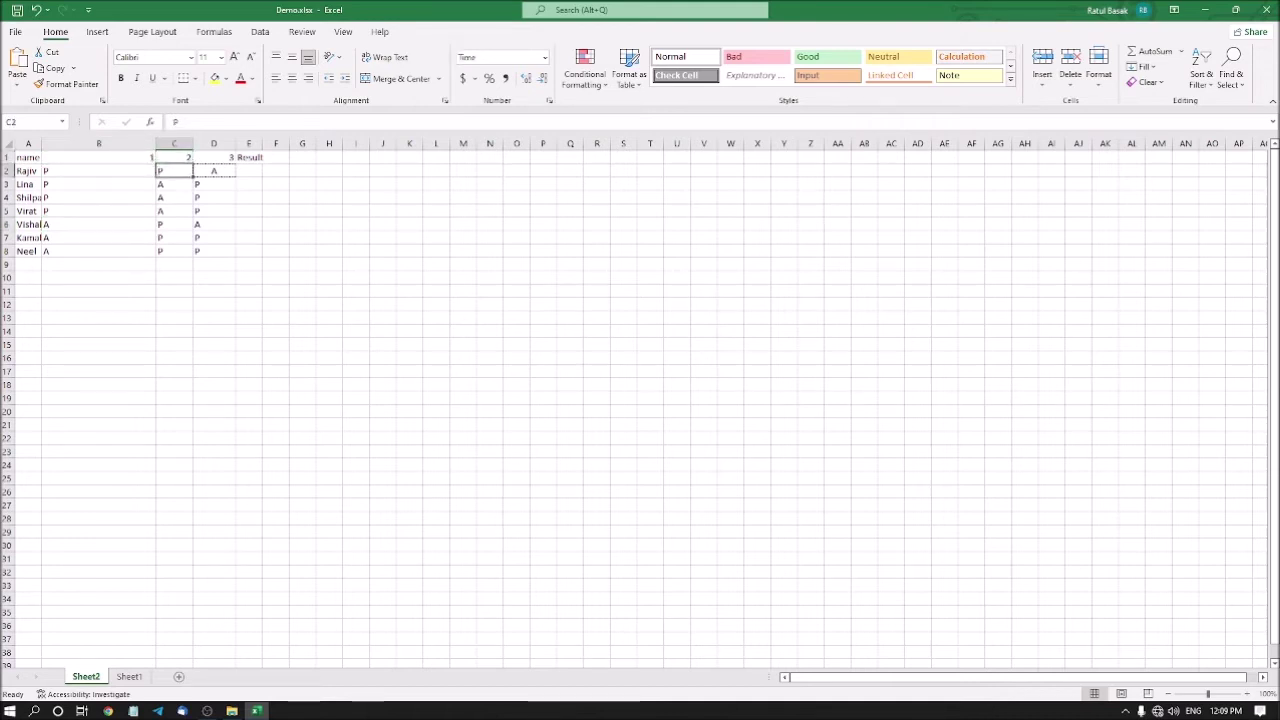
click(174, 184)
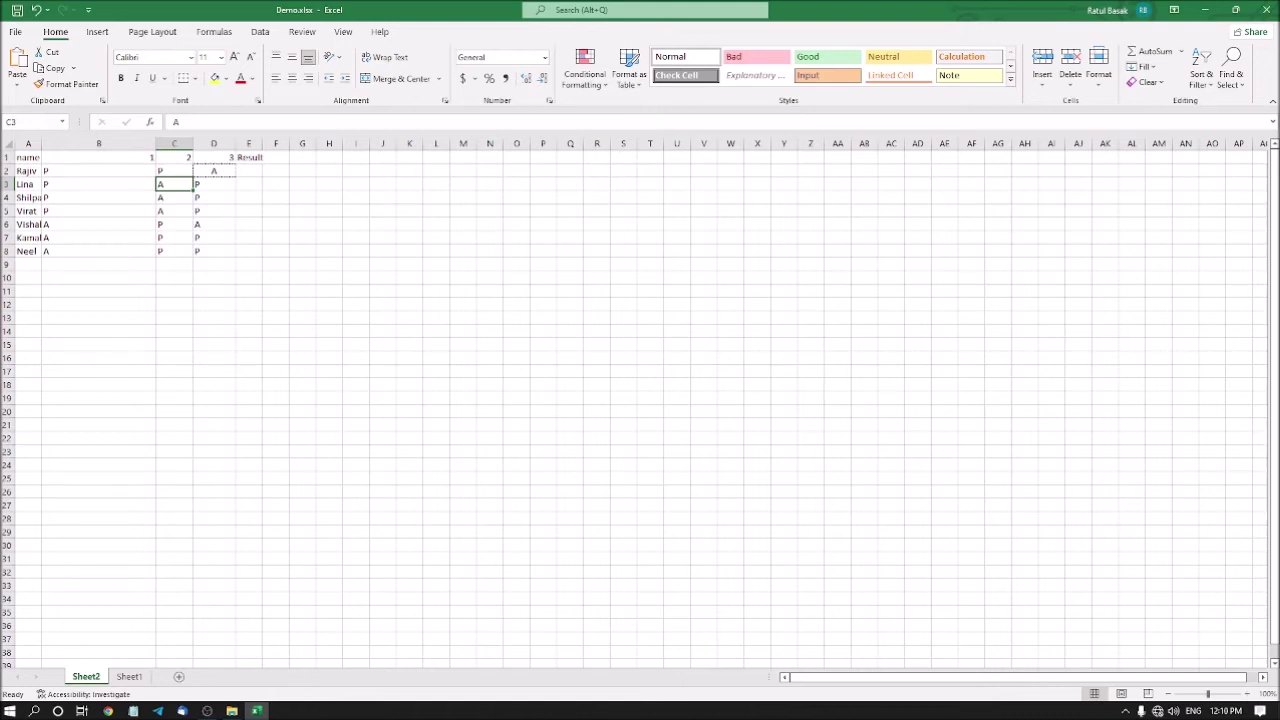
click(174, 197)
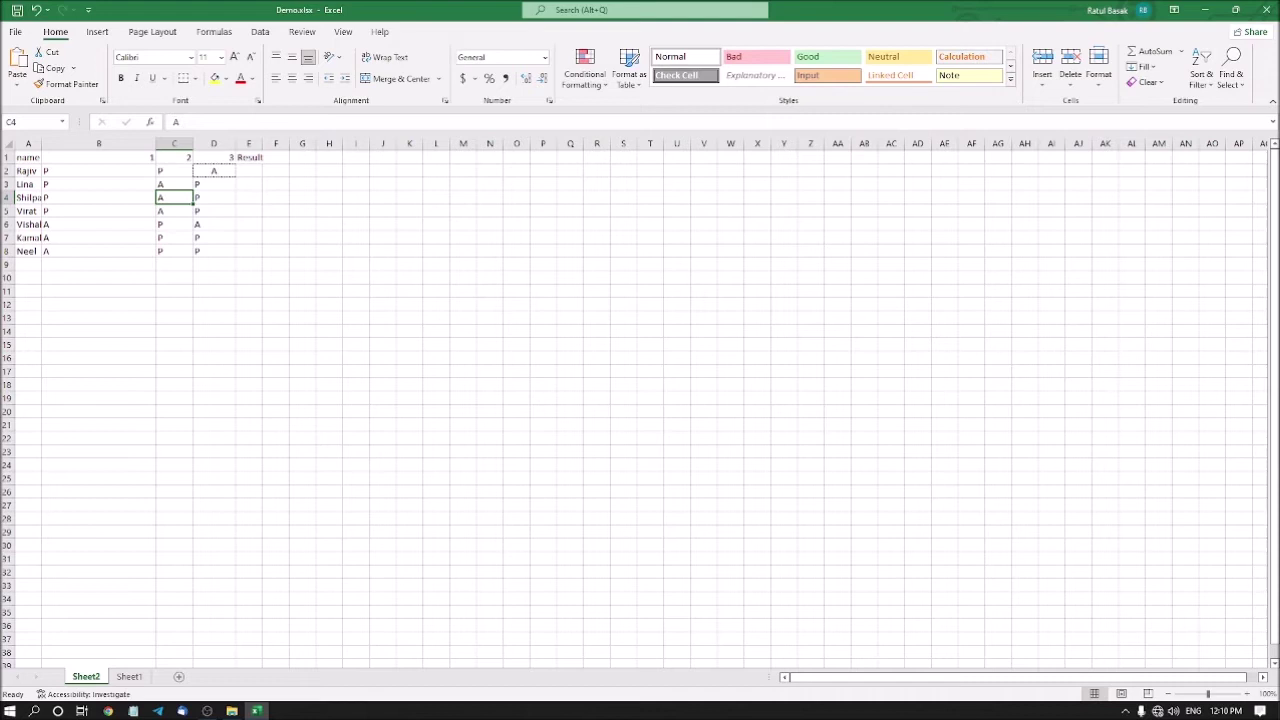
click(174, 211)
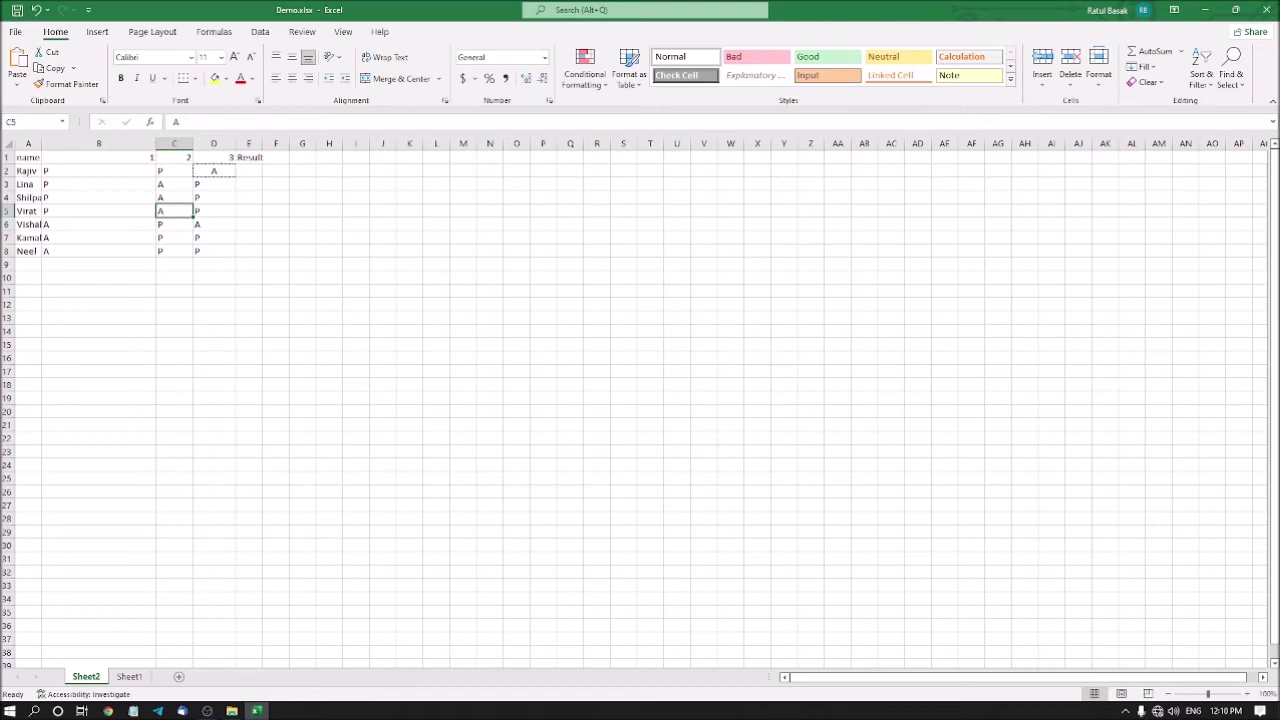
key(ctrl+Up)
key(Right)
key(Right)
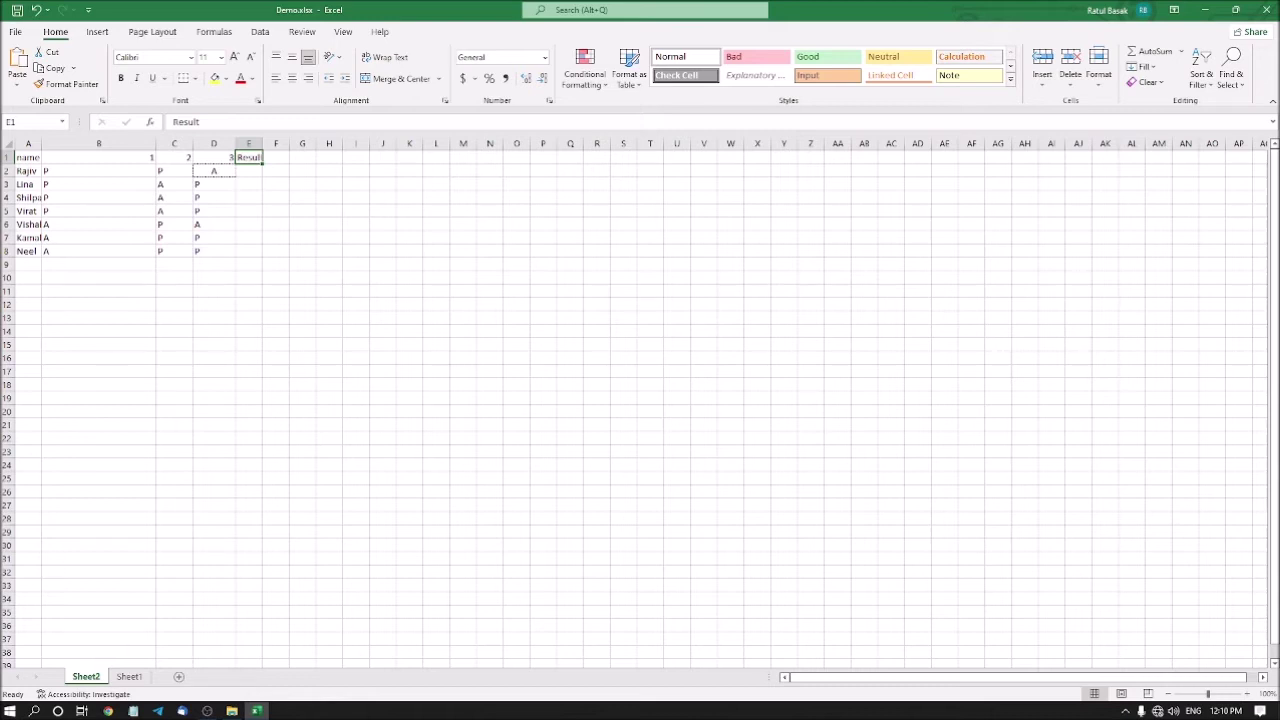
Enter =countif(b2:d2,"p") in E2 and inspect the criteria argument in the tooltip
click(248, 171)
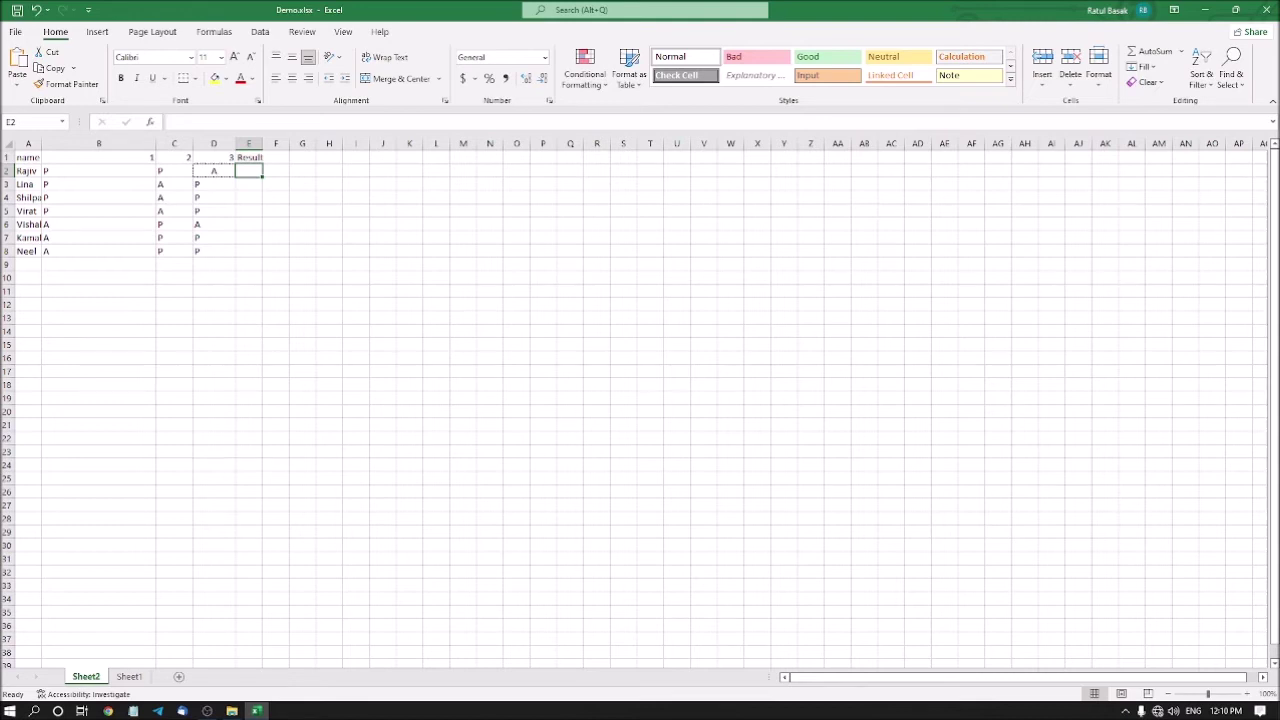
key(F2)
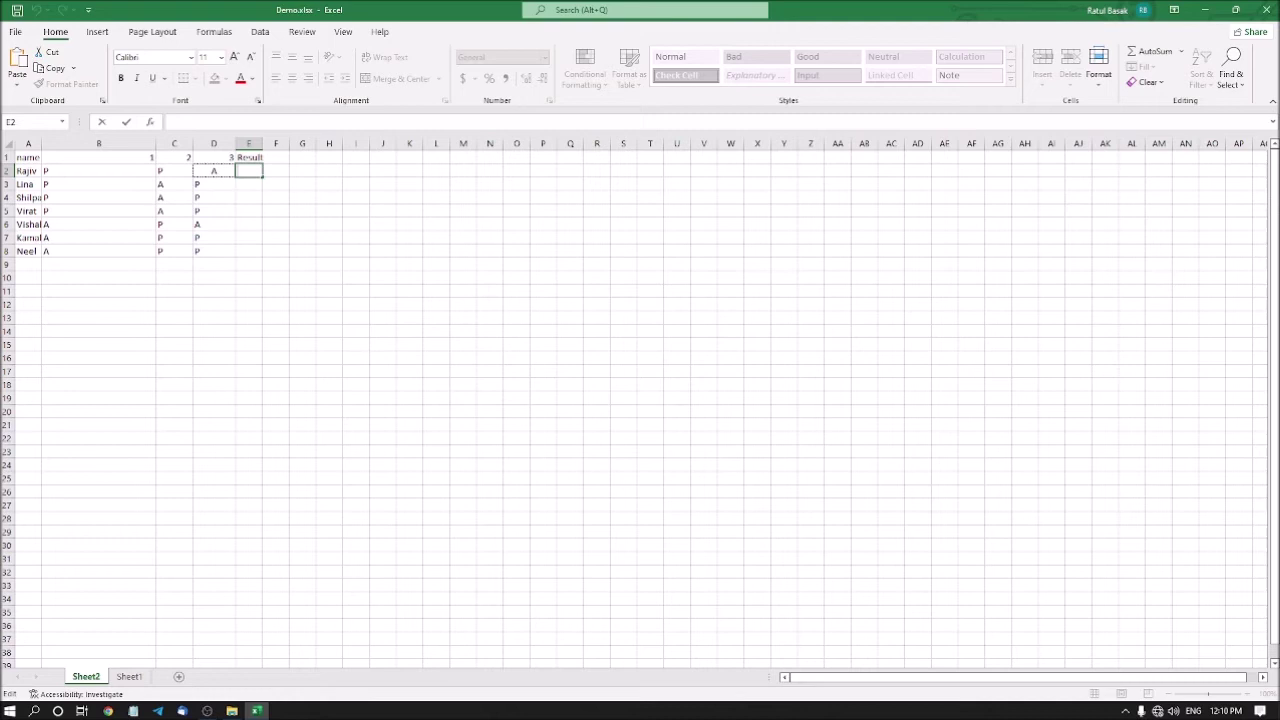
text(=)
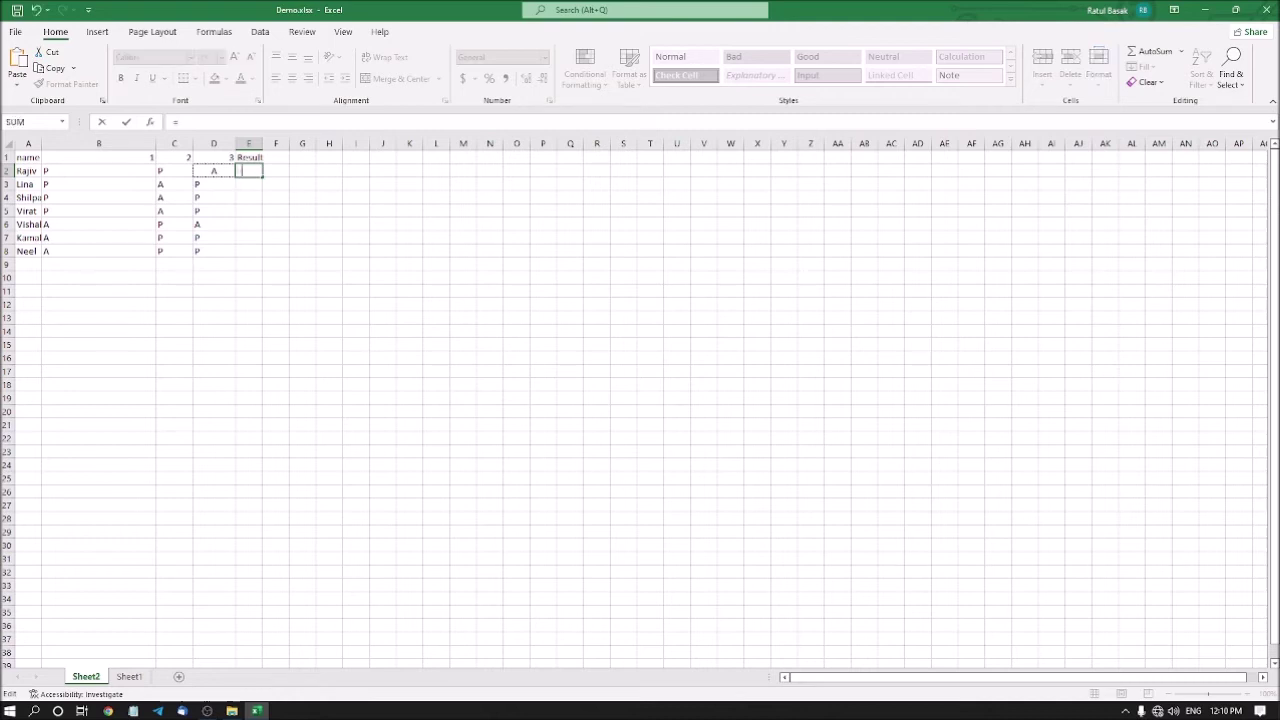
text(count)
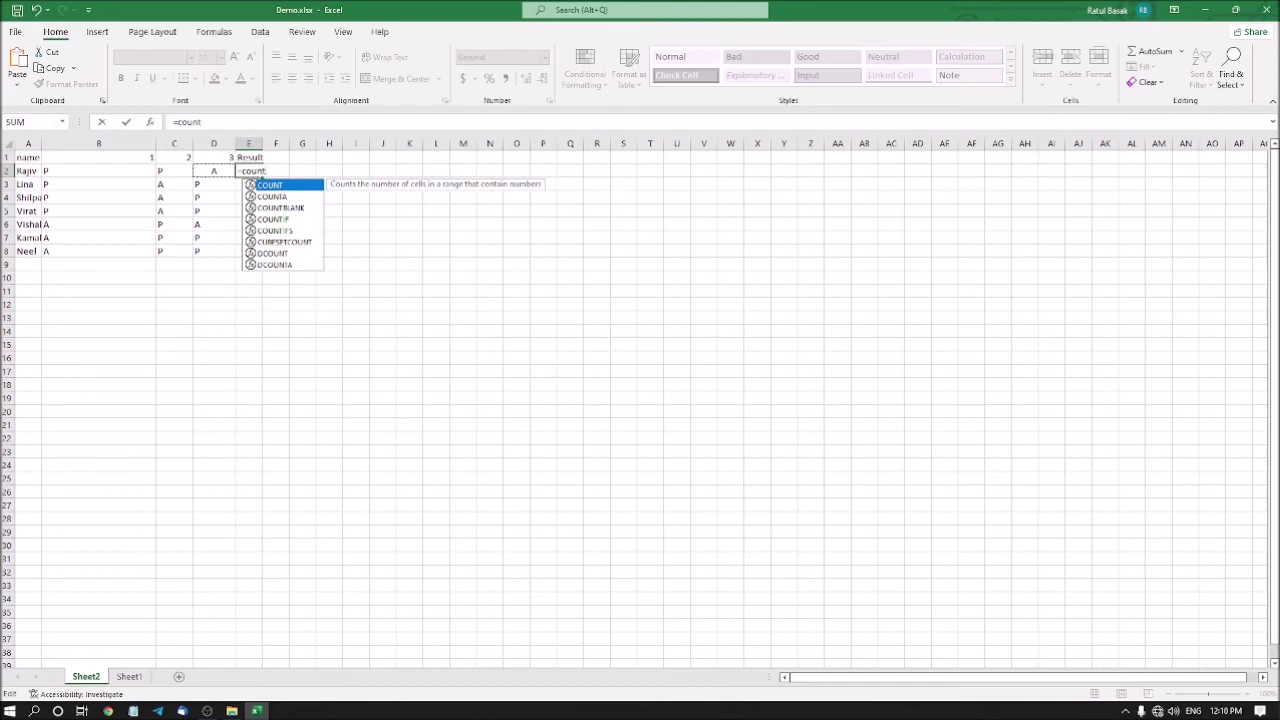
text(if)
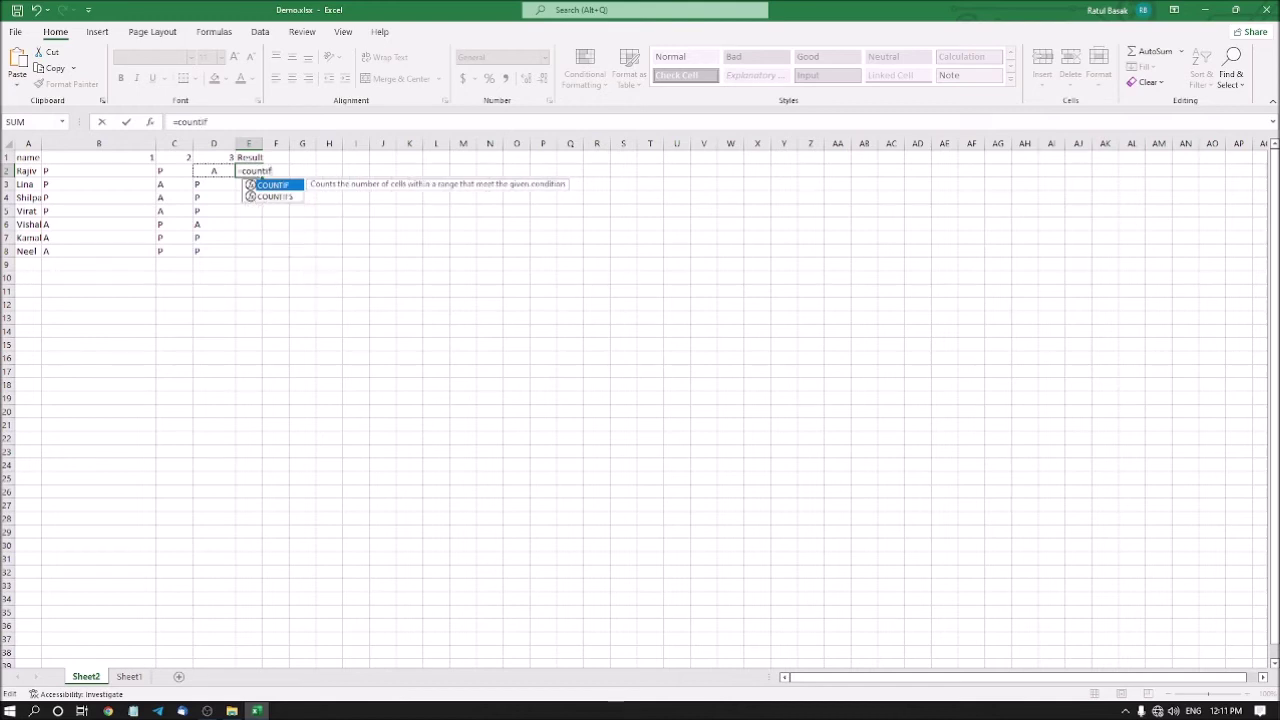
text(()
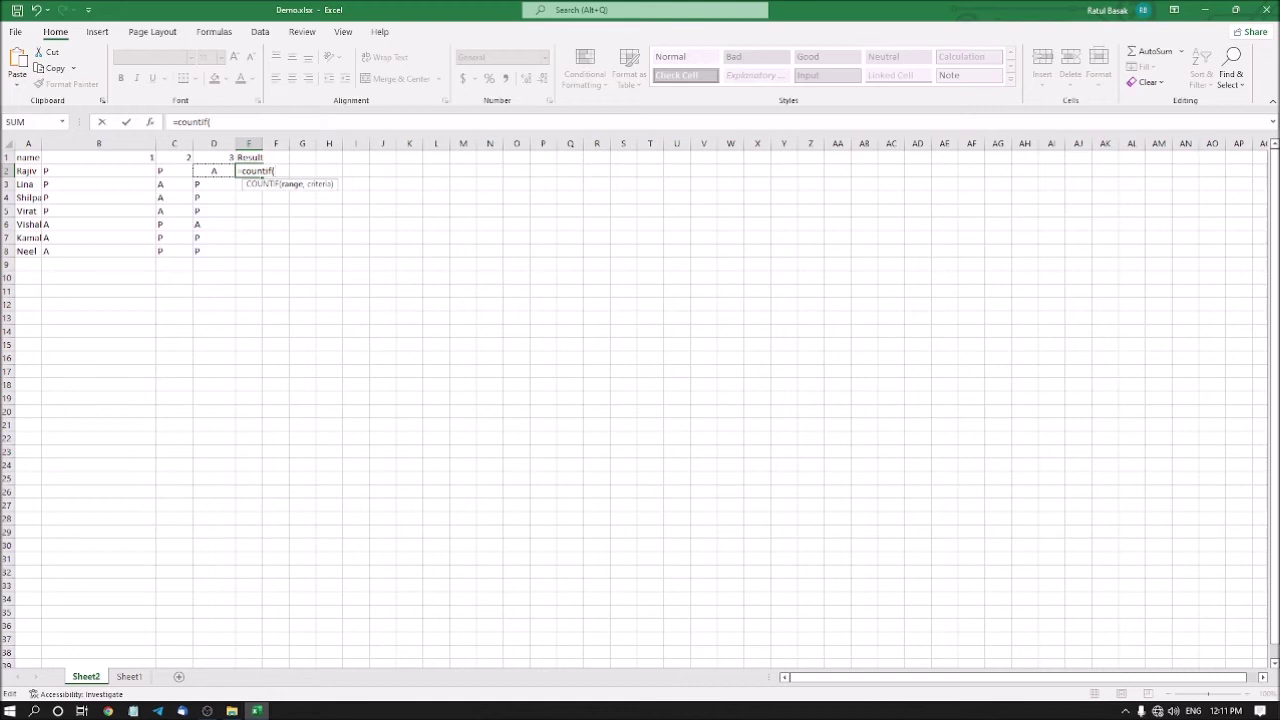
text(b2)
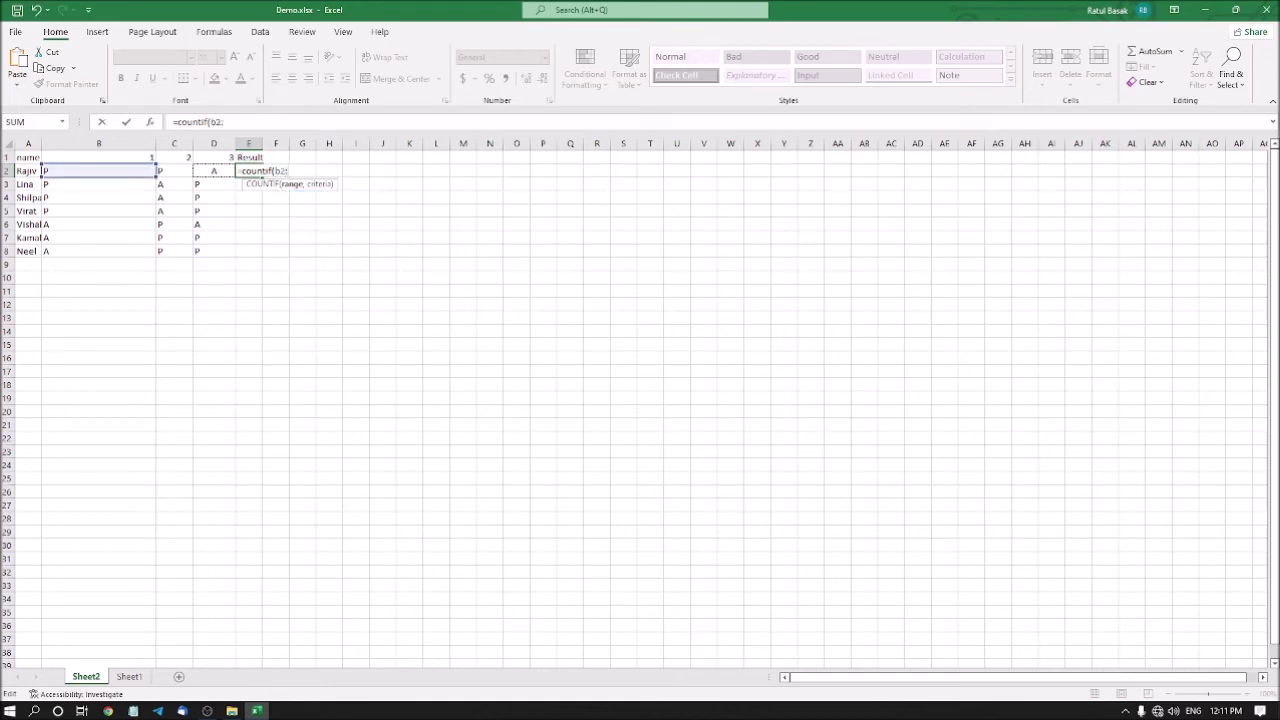
text(:d2)
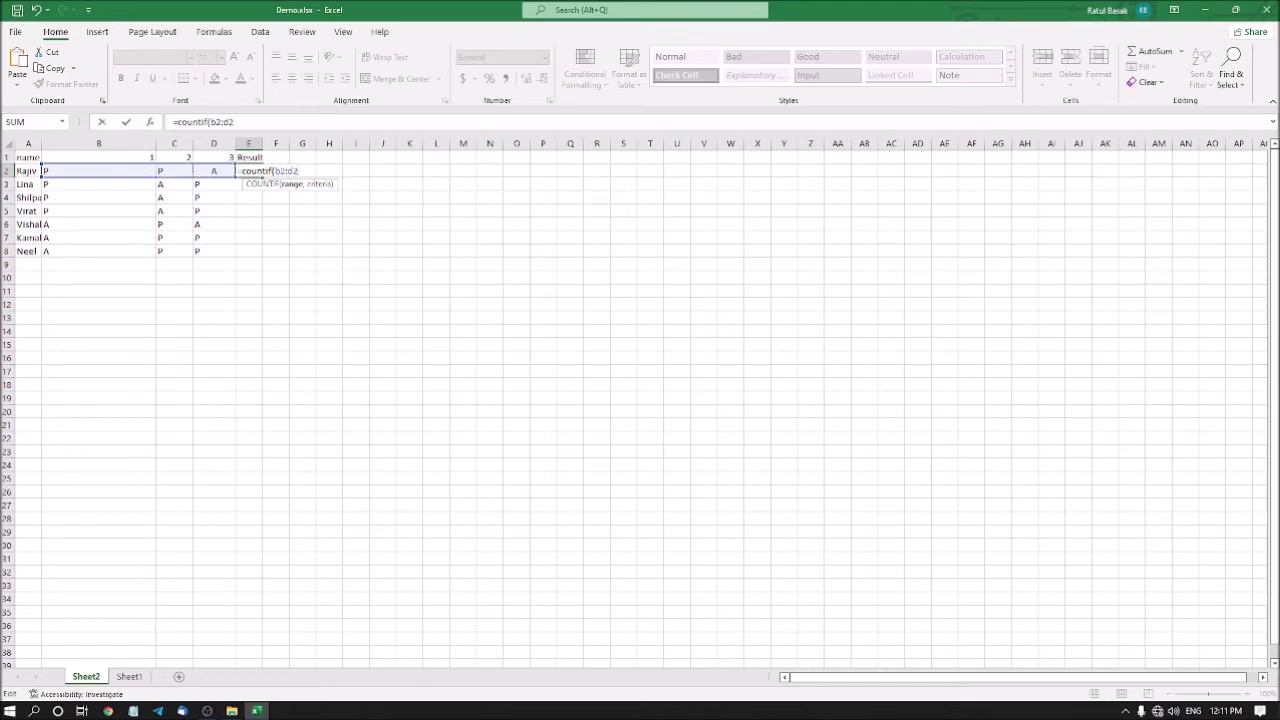
text(,)
text(p)
text())
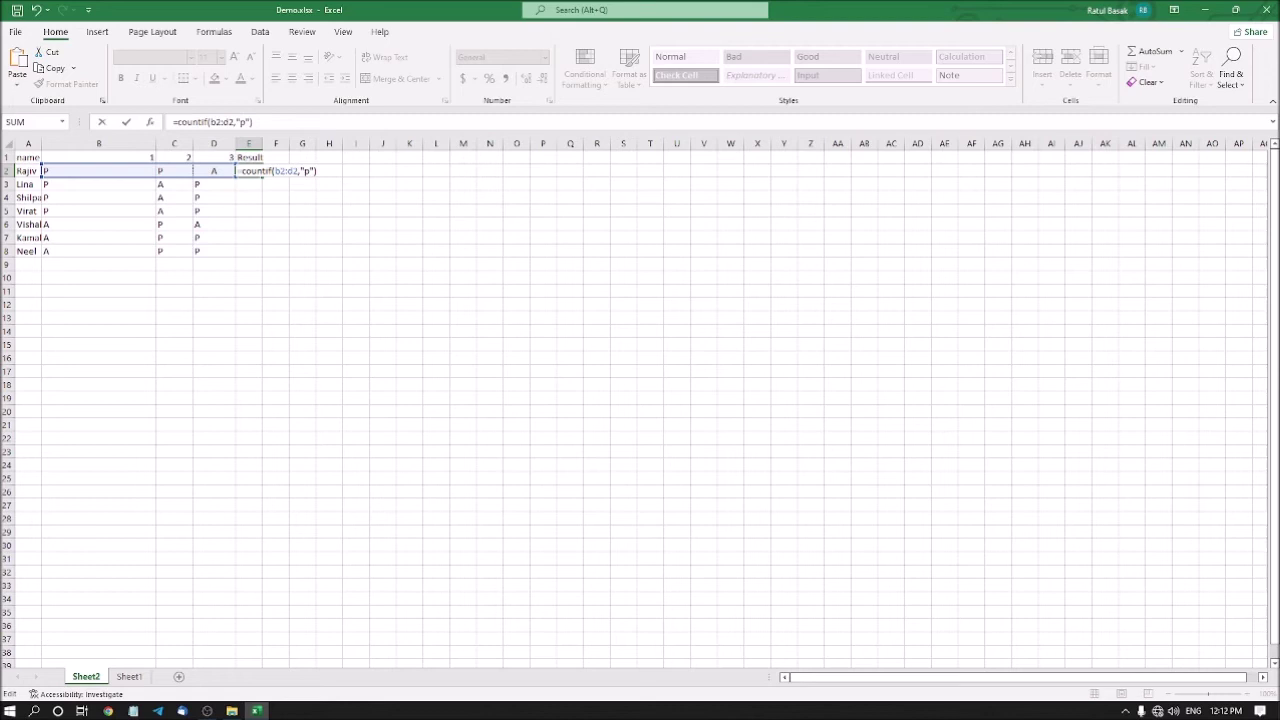
click(240, 171)
key(Right)
Commit the formula so E2 shows 2, and verify =COUNTIF(B2:D2,"p") in the formula bar
key(Return)
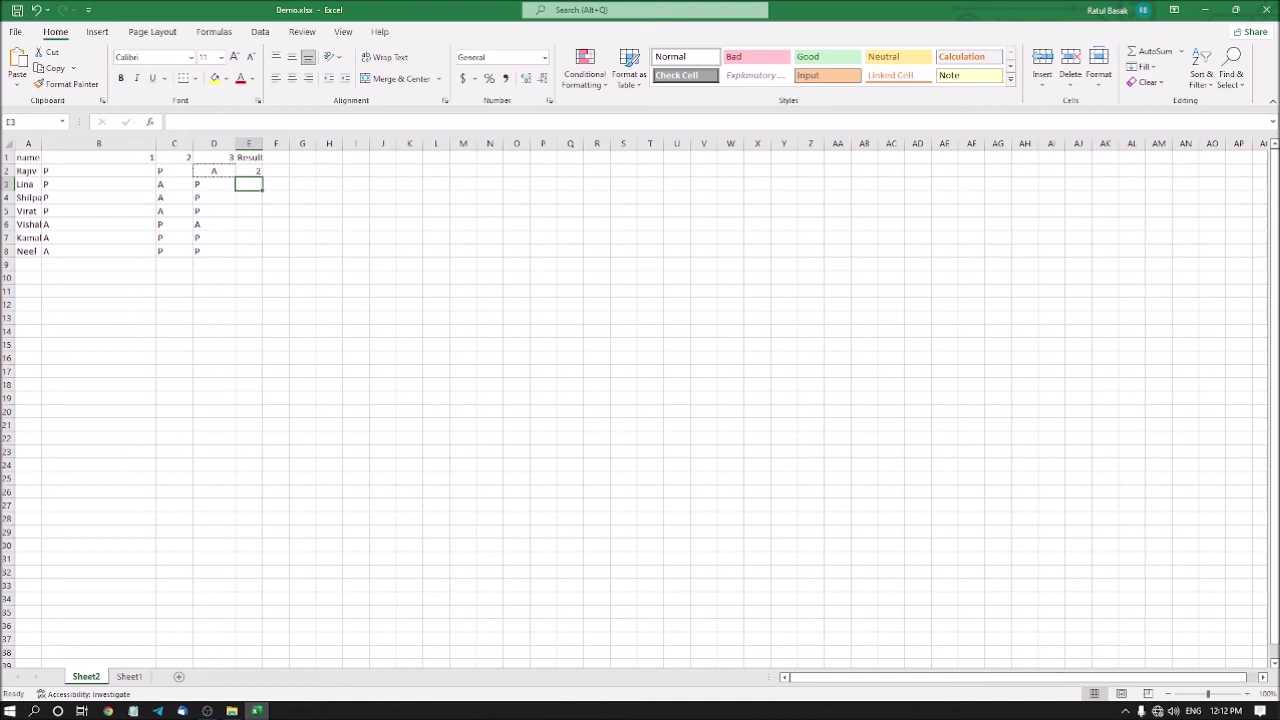
click(248, 171)
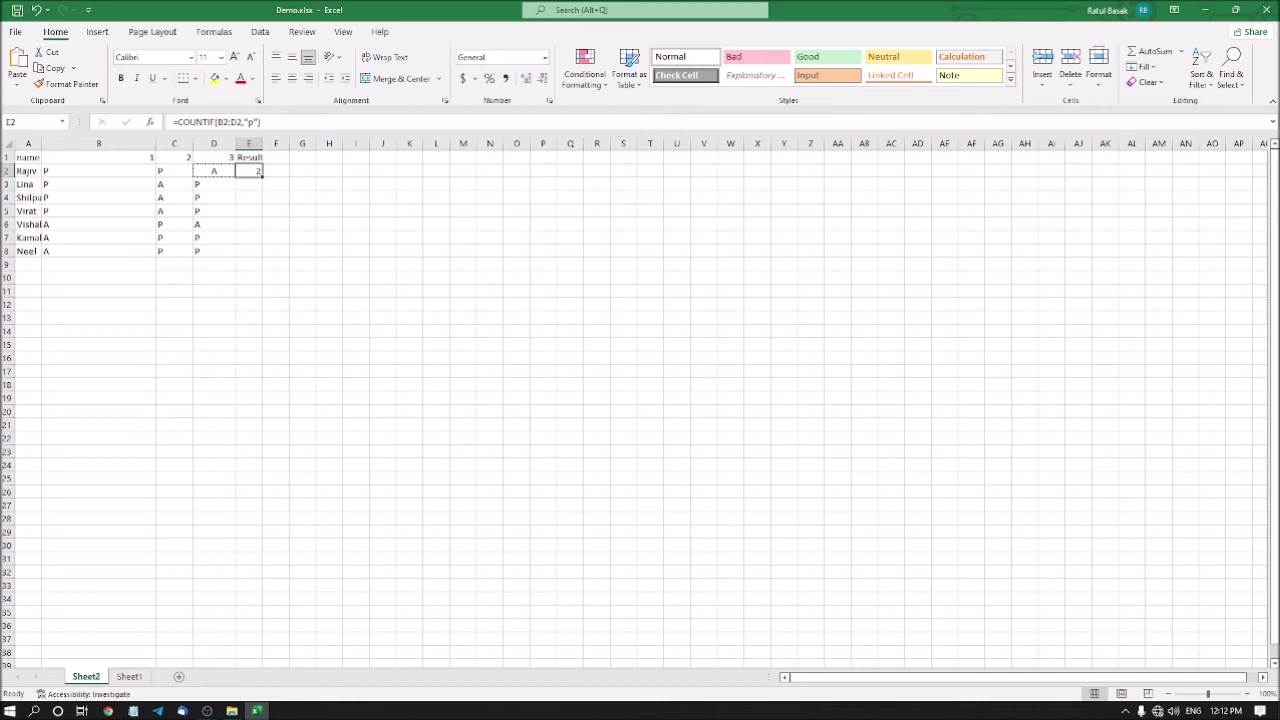
click(249, 184)
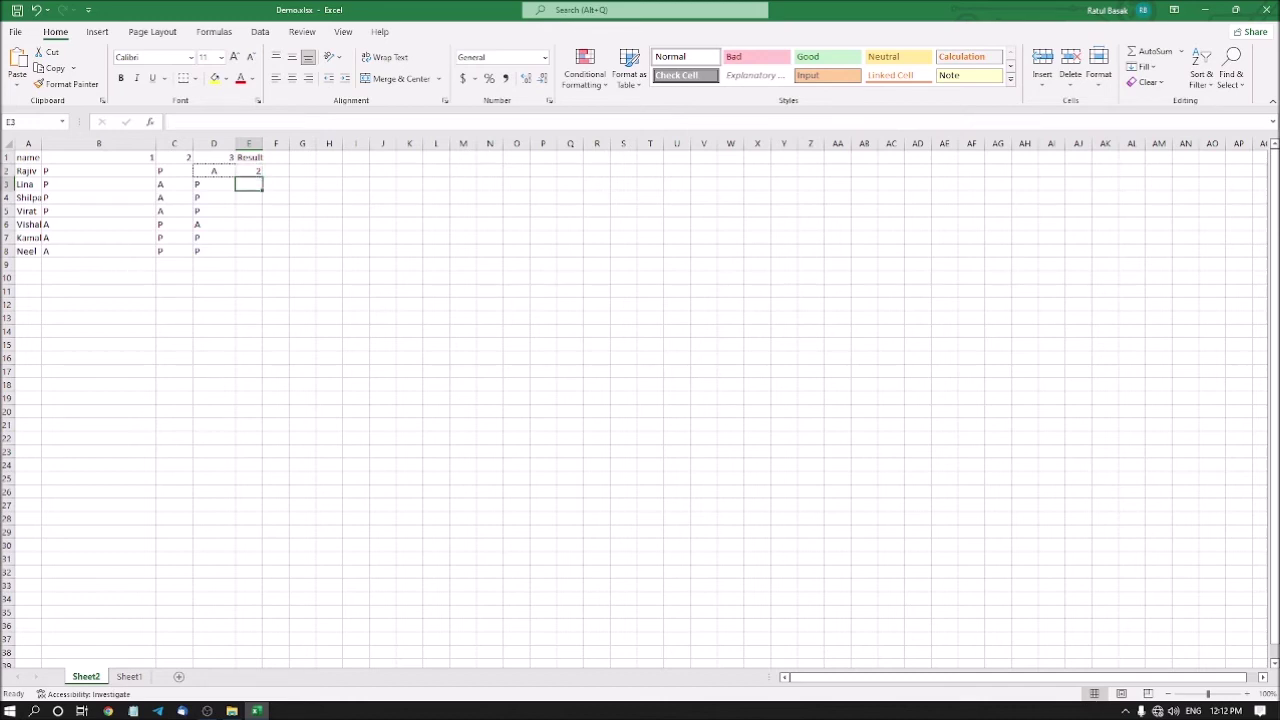
Fill the COUNTIF formula from E2 down to the bottom of column E with Ctrl+D
scroll(640, 400, down, 1)
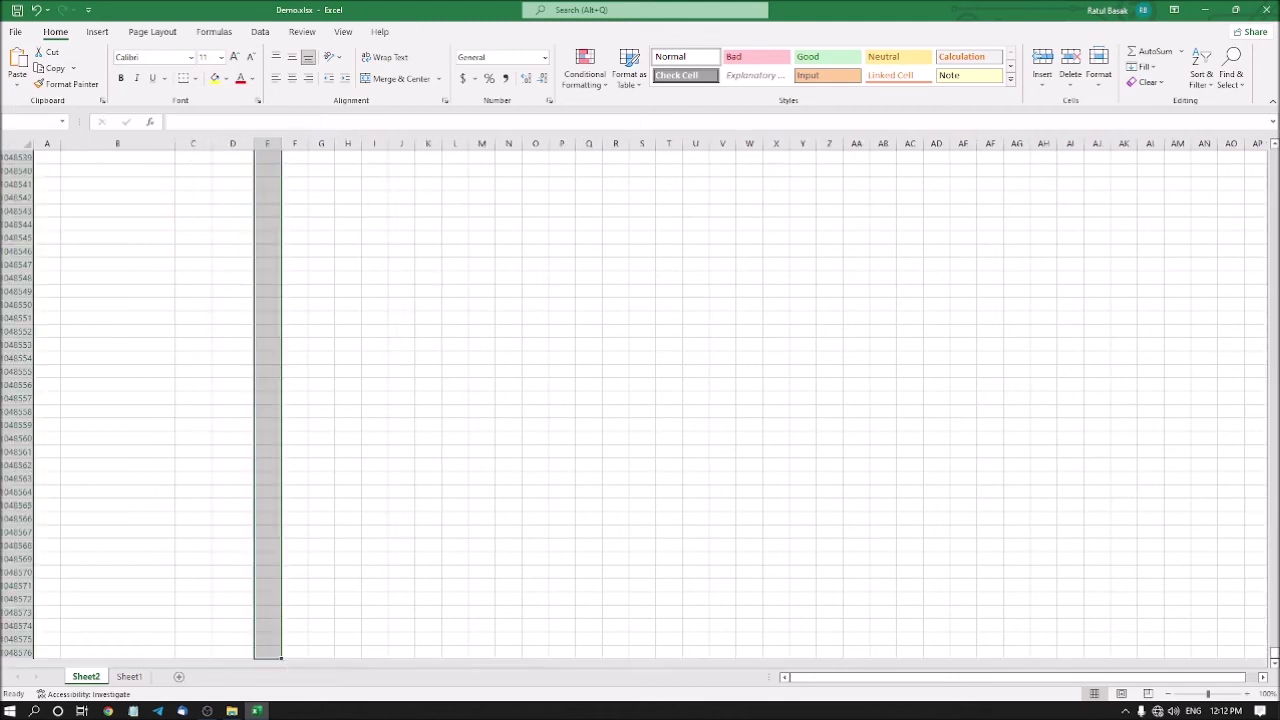
click(249, 157)
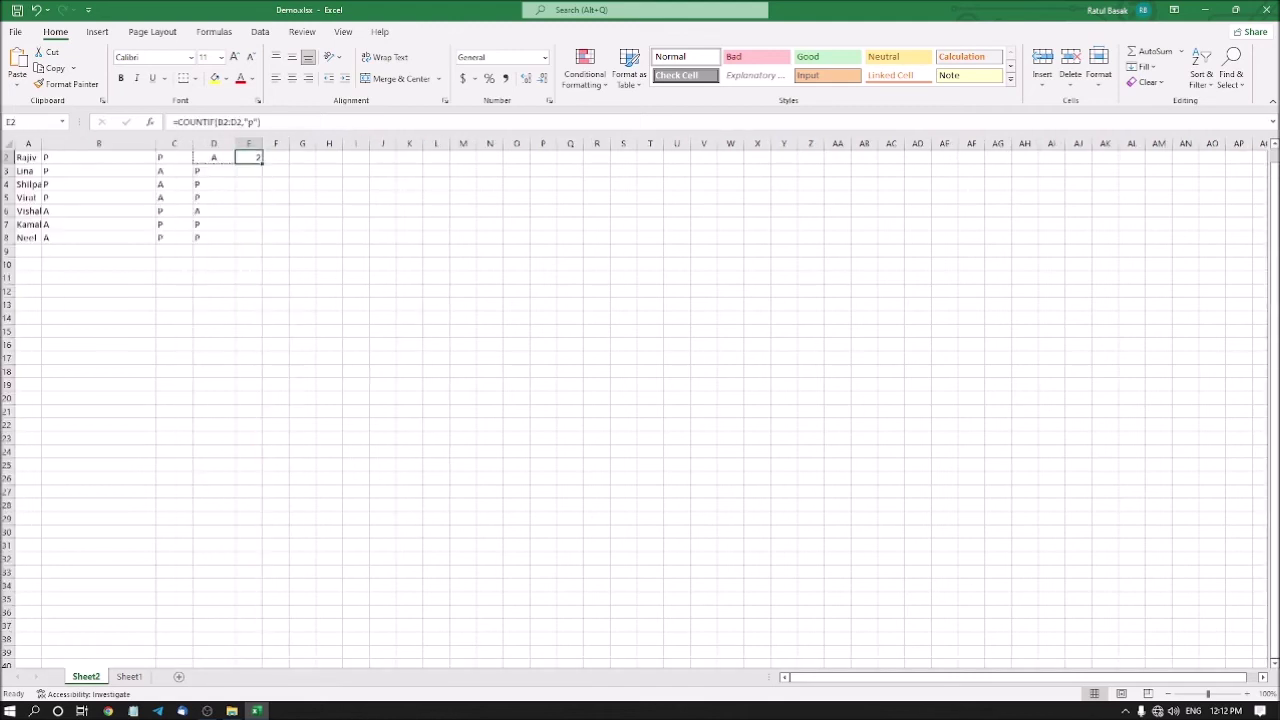
key(ctrl+shift+Down)
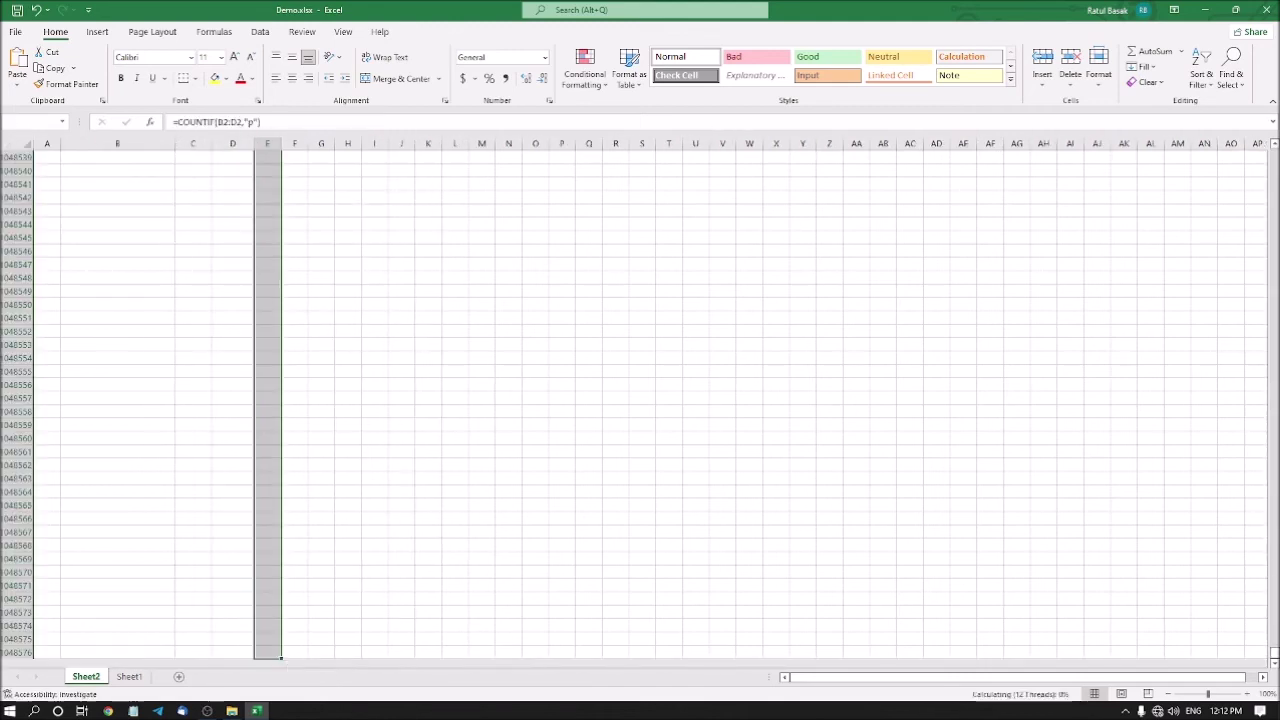
key(ctrl+d)
key(ctrl+Up)
Check the copied COUNTIF formulas in the result cells below E2
key(Down)
key(Down)
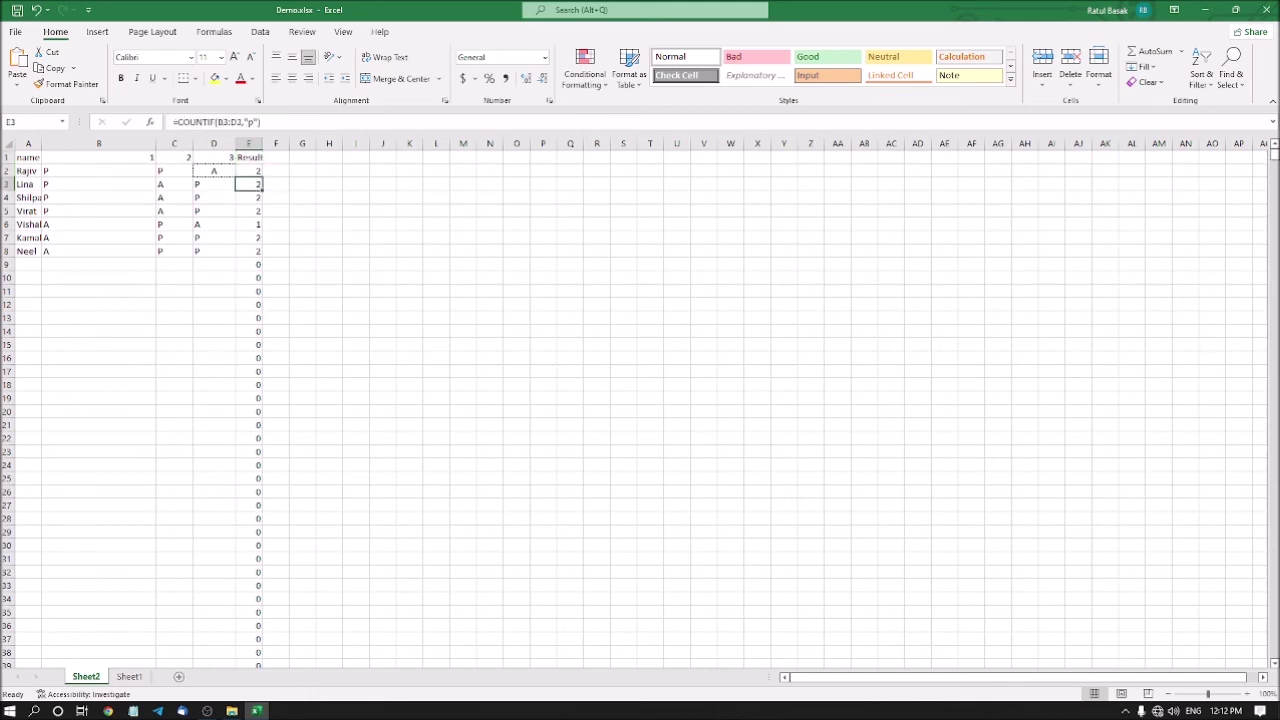
key(Down)
key(Down)
key(Down)
key(Down)
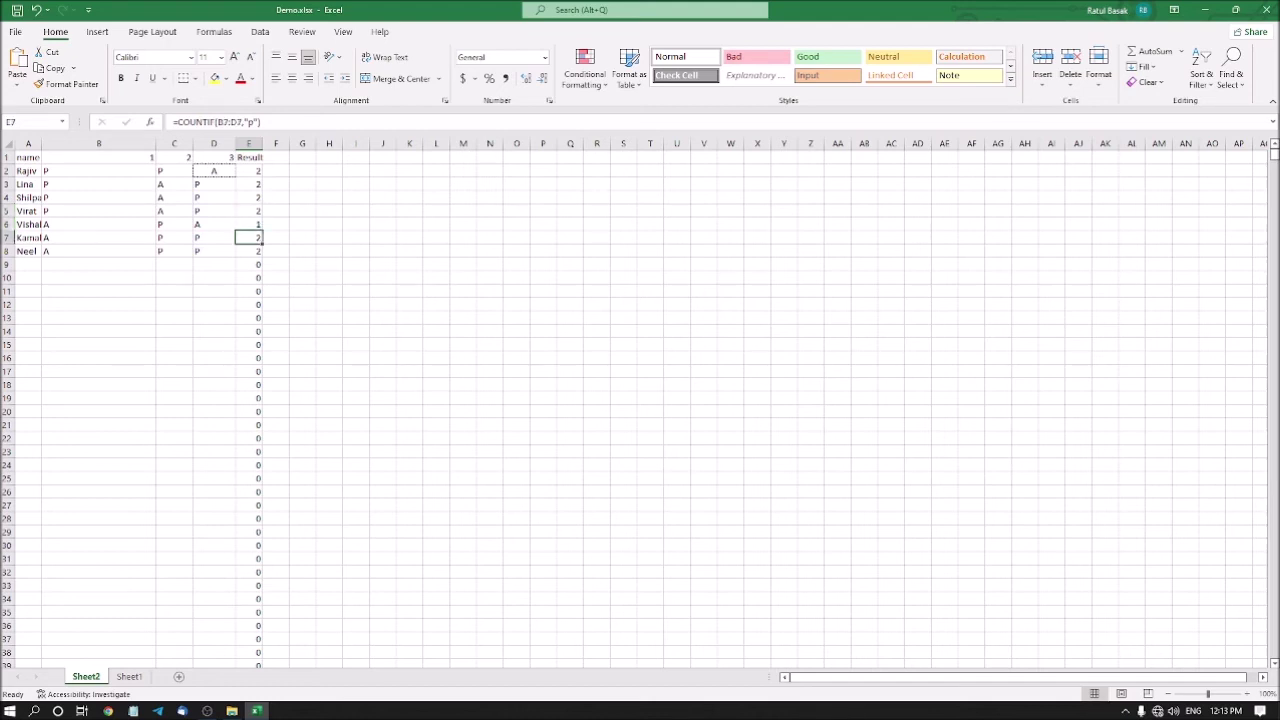
key(Down)
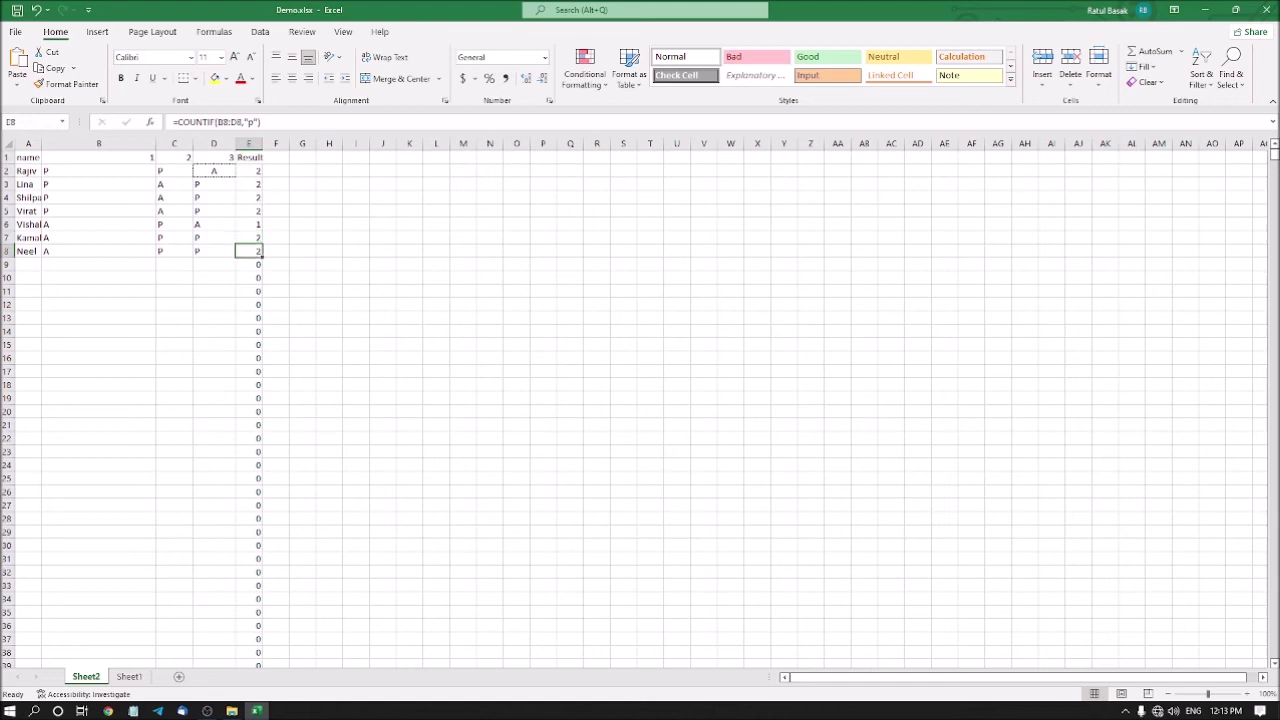